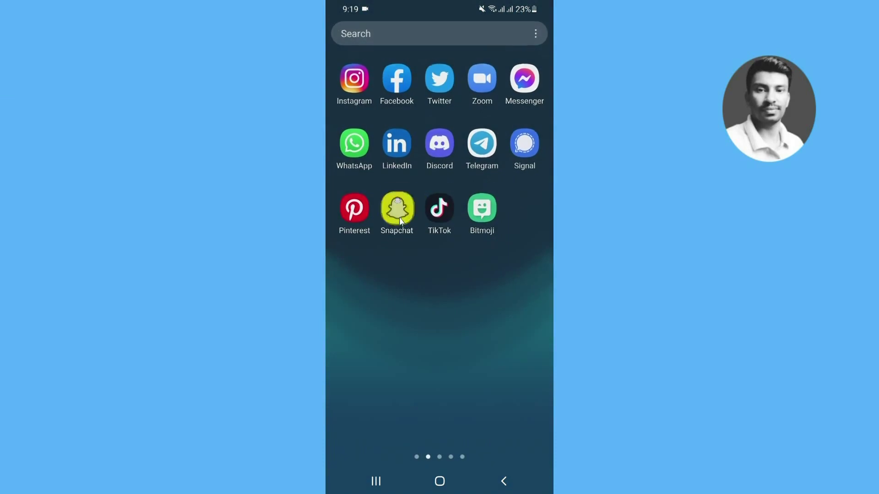
Launch Snapchat from the Android home screen to its camera view
{"action": "left_click", "coordinate": [396, 208]}
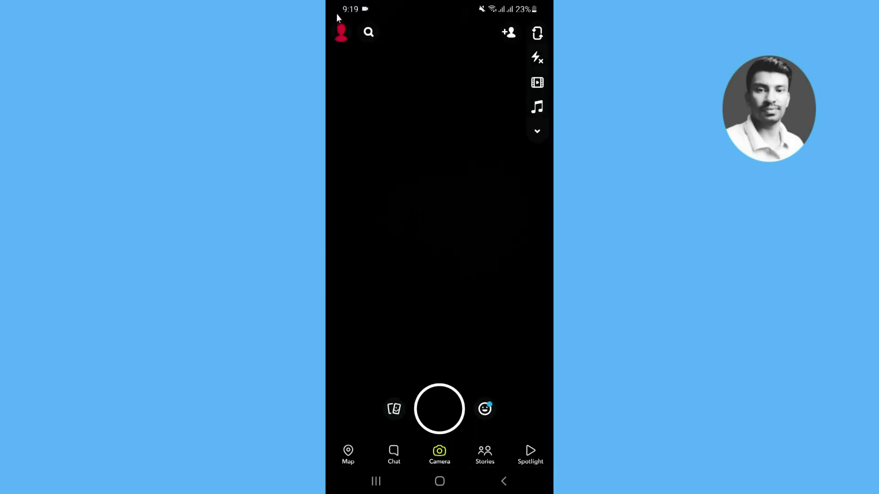
From the Snapchat profile, begin creating a Bitmoji avatar with the Snapchat account
{"action": "left_click", "coordinate": [341, 33]}
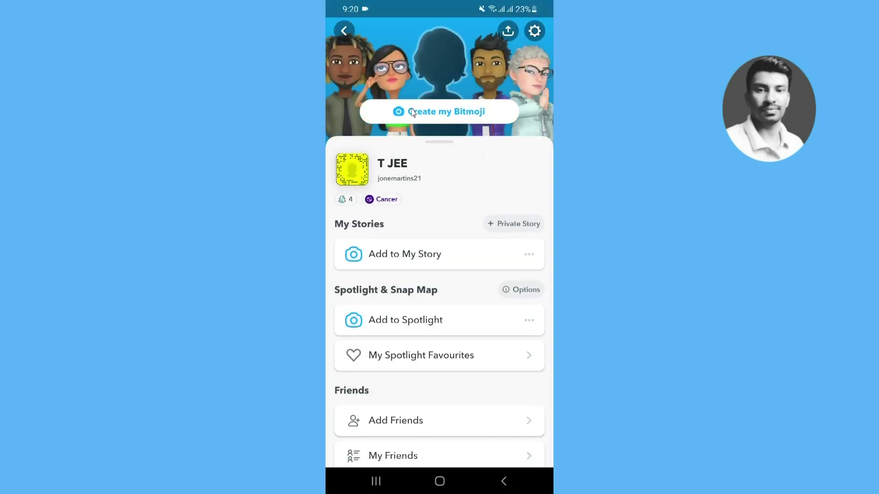
{"action": "left_click", "coordinate": [474, 115]}
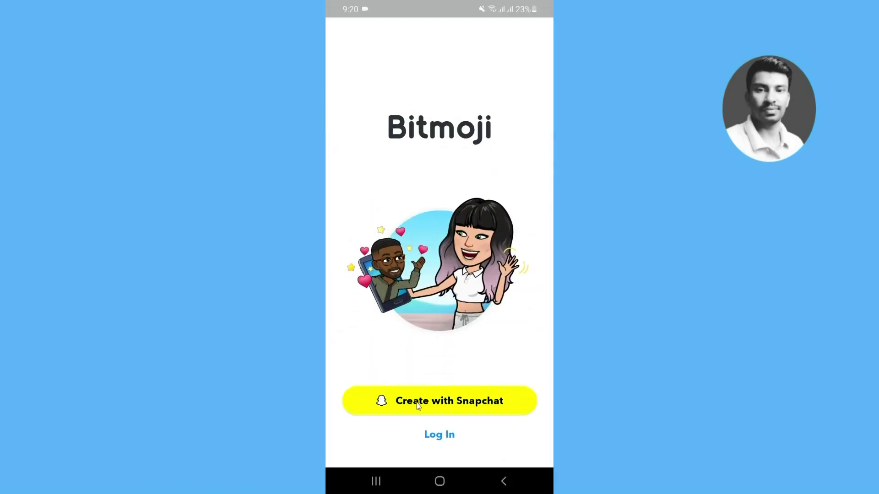
{"action": "left_click", "coordinate": [451, 405]}
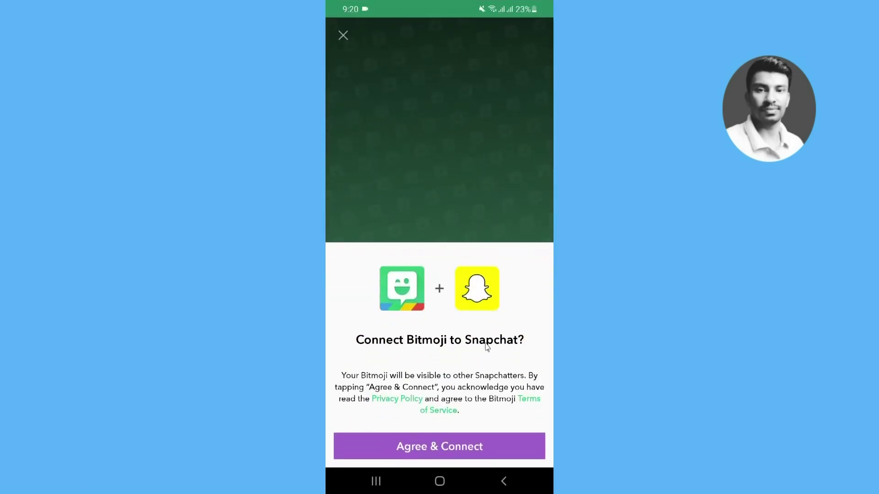
Agree to connect Bitmoji to Snapchat, linking the bearded avatar
{"action": "left_click", "coordinate": [446, 450]}
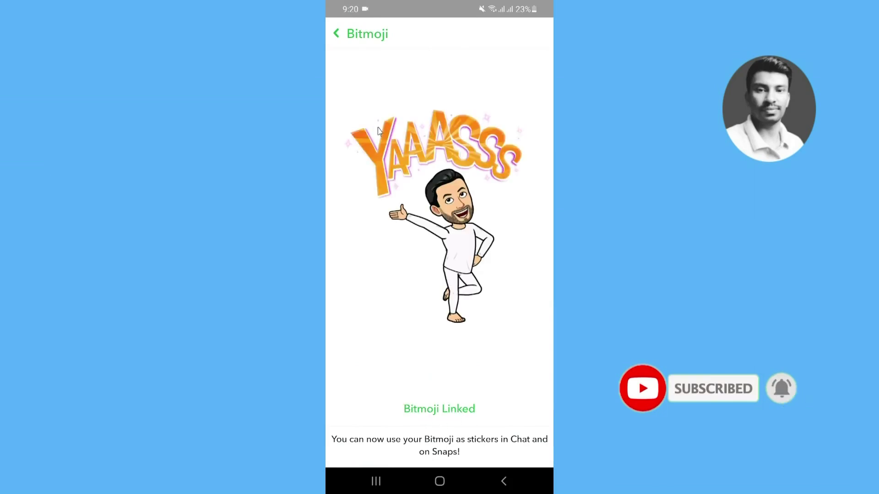
Leave the Bitmoji Linked page and reopen the profile showing the bearded avatar and Snapcode
{"action": "left_click", "coordinate": [336, 34]}
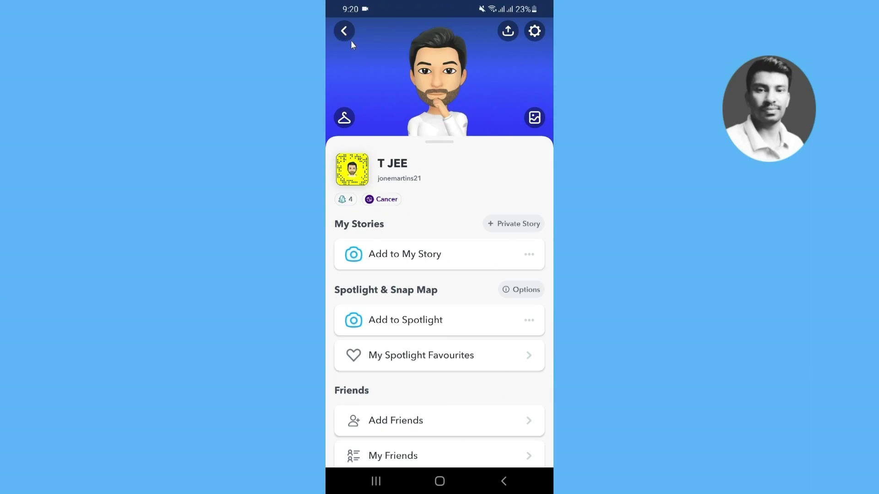
{"action": "left_click", "coordinate": [344, 31]}
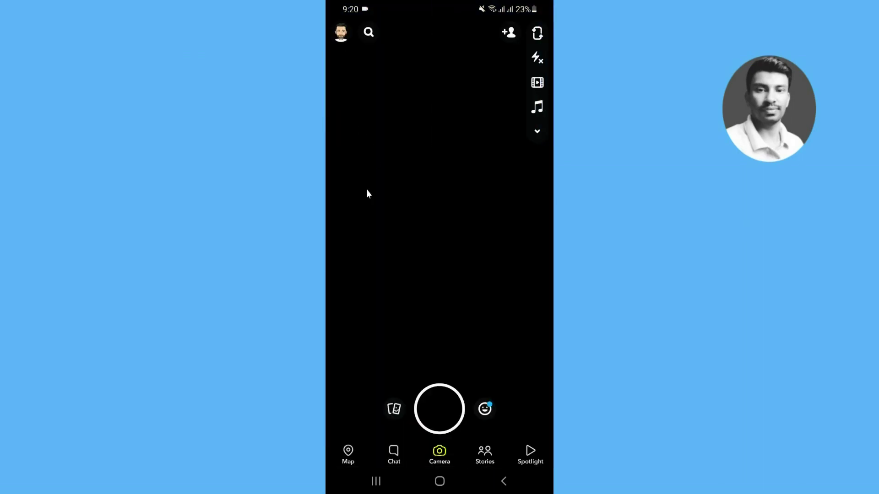
{"action": "left_click", "coordinate": [341, 35]}
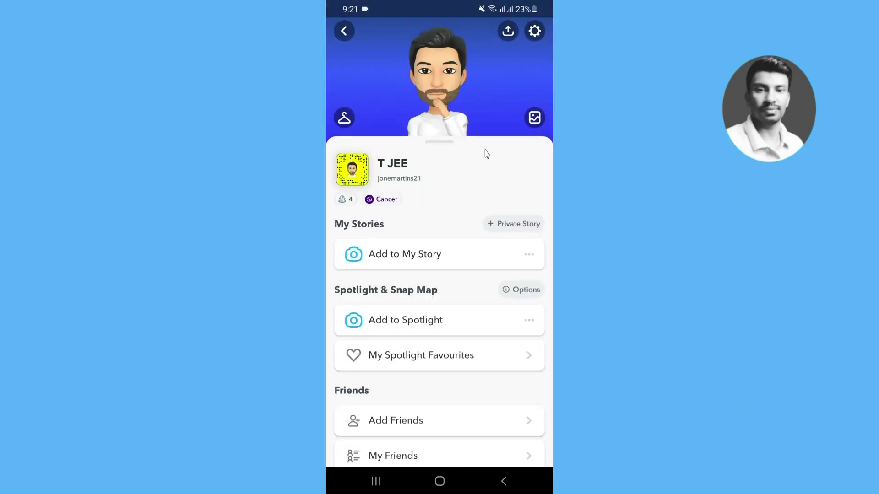